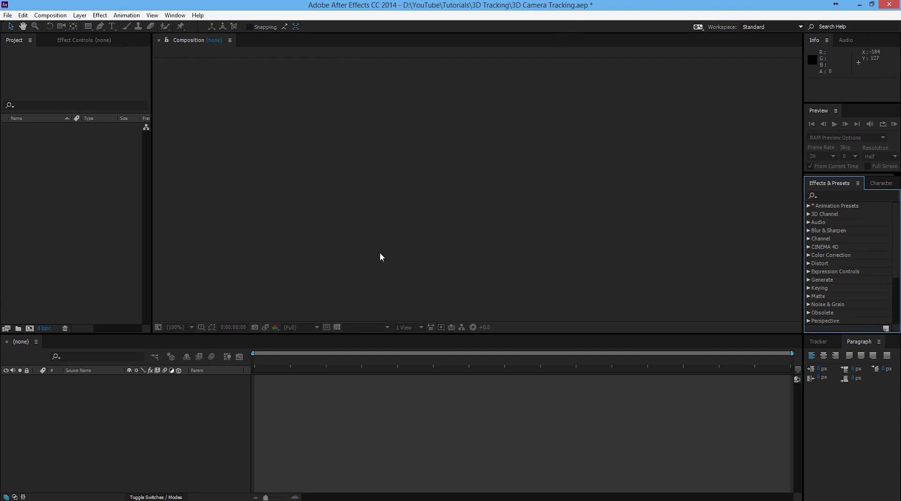
Step: Import the IMG_2376.MOV footage and create a new composition from it
double_click(100, 219)
double_click(433, 181)
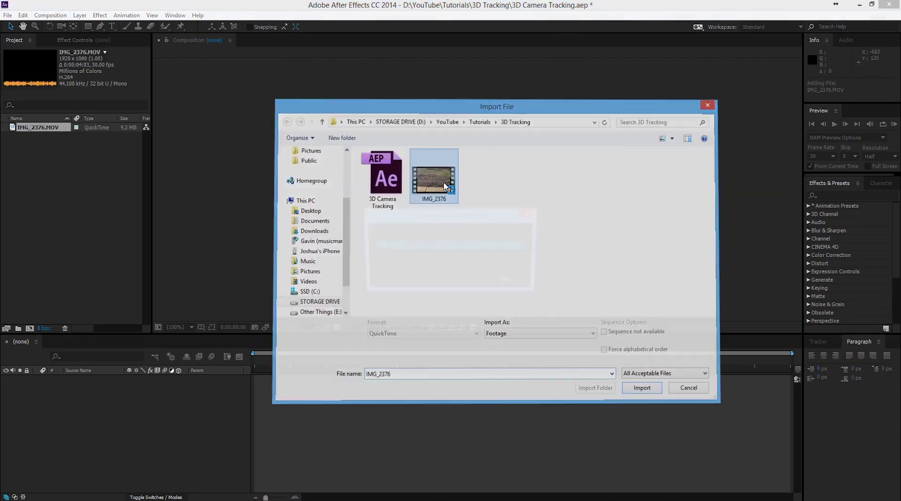
left_click_drag(47, 130, 7, 328)
Step: Scrub through the clip to review its camera movement, display the tracking options, and return to the first frame
left_click(268, 362)
left_click_drag(270, 363, 659, 371)
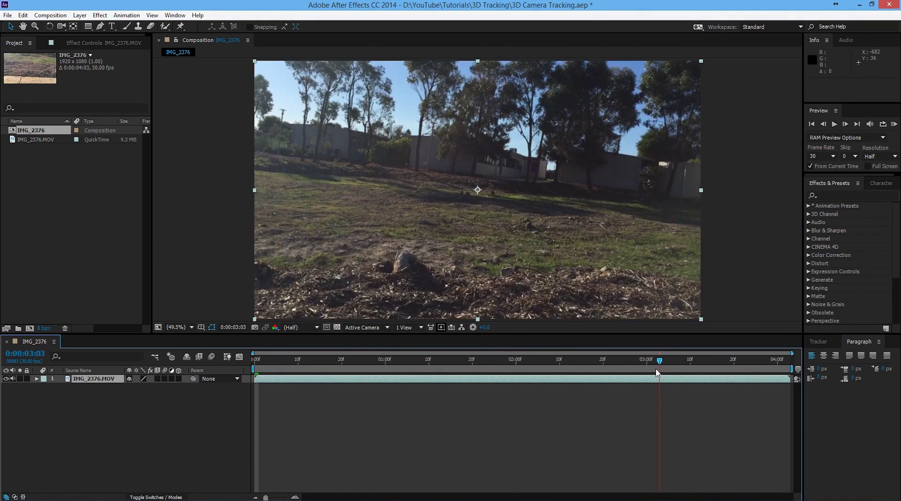
left_click(820, 341)
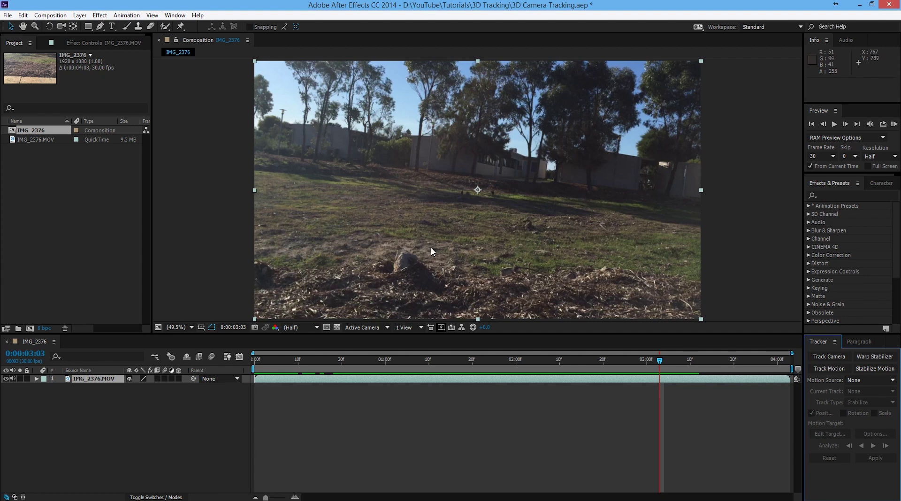
left_click_drag(660, 362, 368, 378)
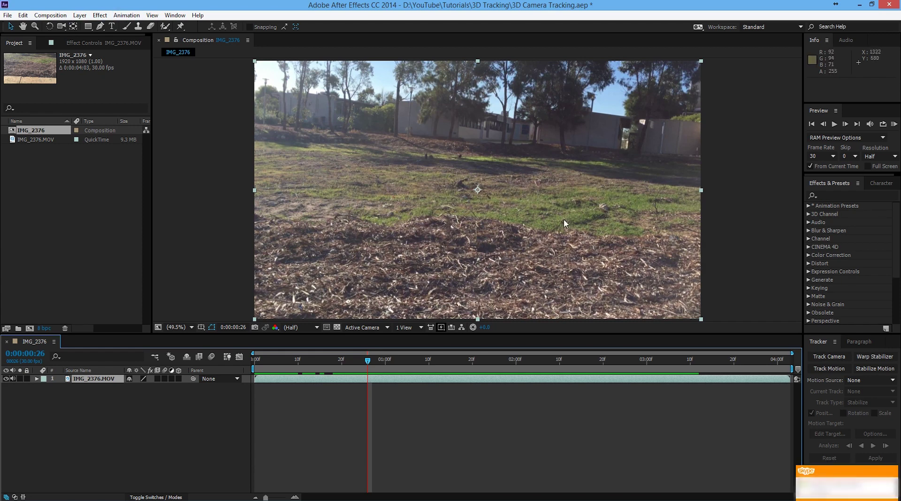
left_click(893, 472)
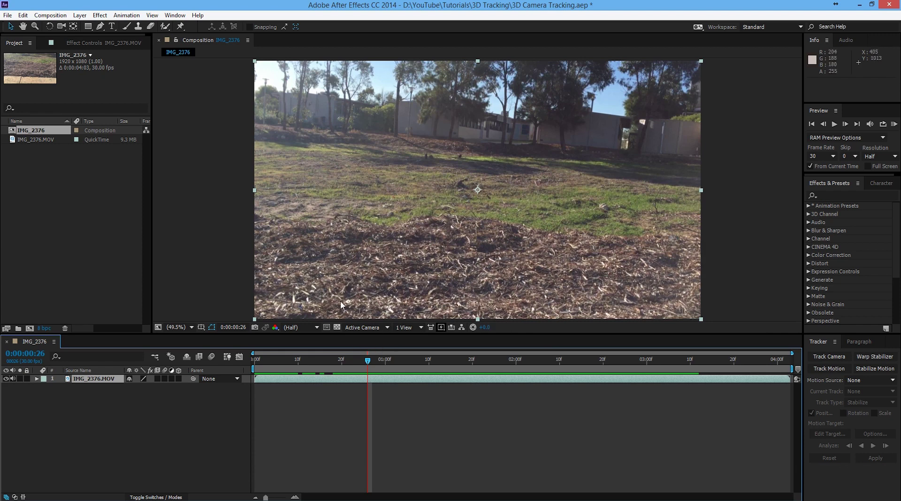
left_click_drag(367, 360, 248, 365)
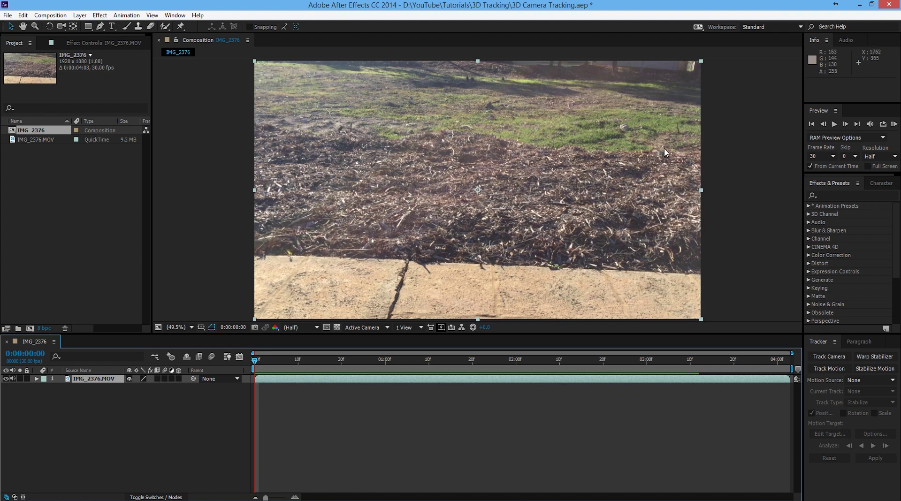
Step: Find the effect with the search "3d ca" and apply 3D Camera Tracker to the IMG_2376.MOV layer
left_click(824, 194)
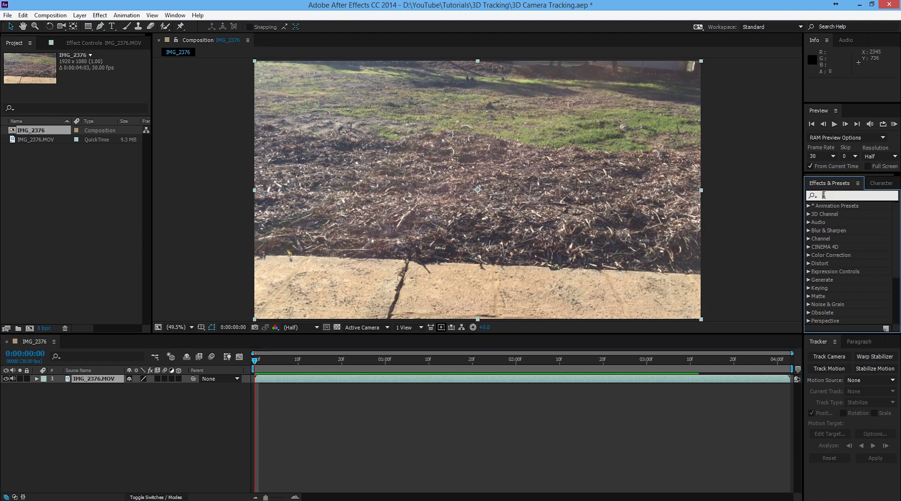
type("3d ")
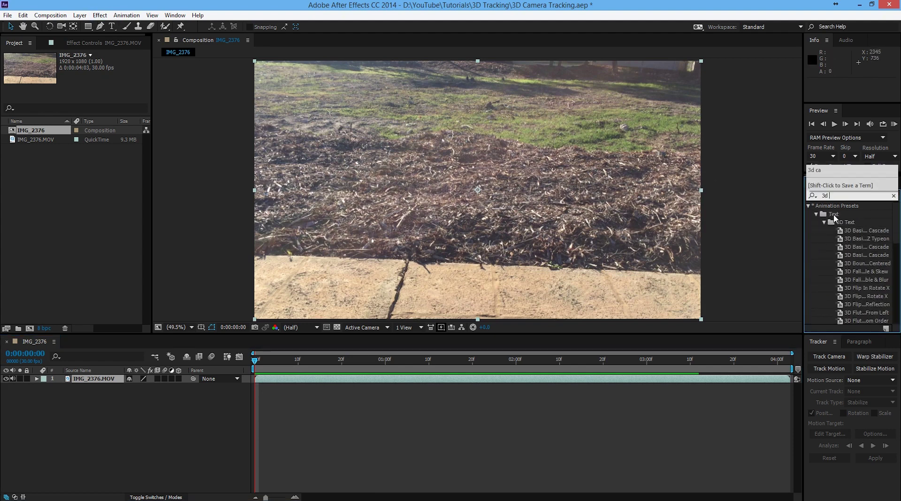
type("ca")
left_click(851, 214)
left_click_drag(851, 214, 92, 379)
left_click(100, 15)
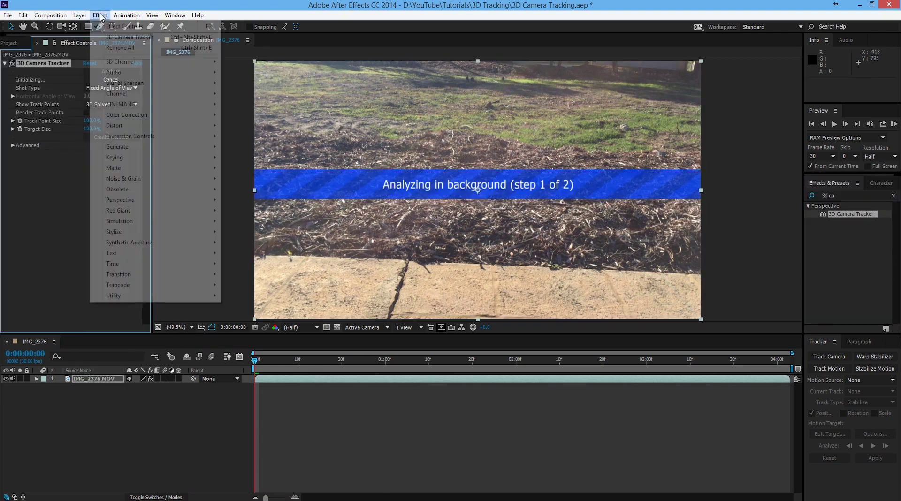
mouse_move(135, 202)
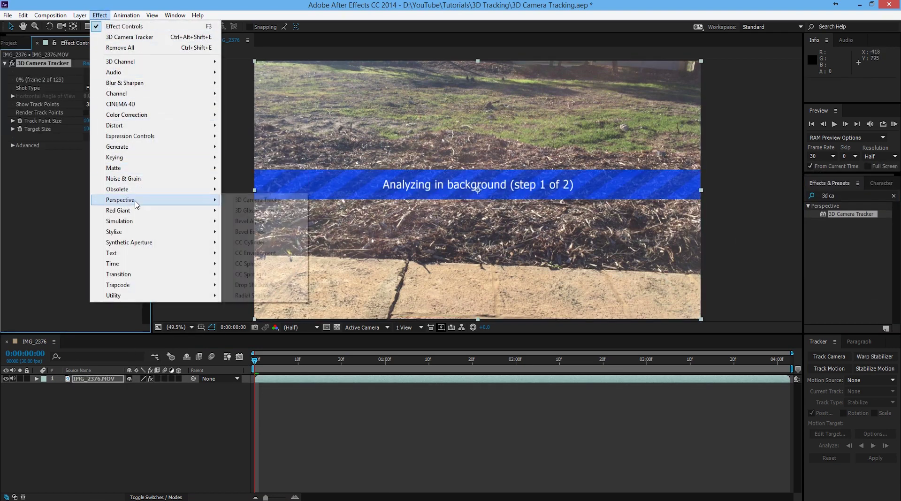
left_click(67, 232)
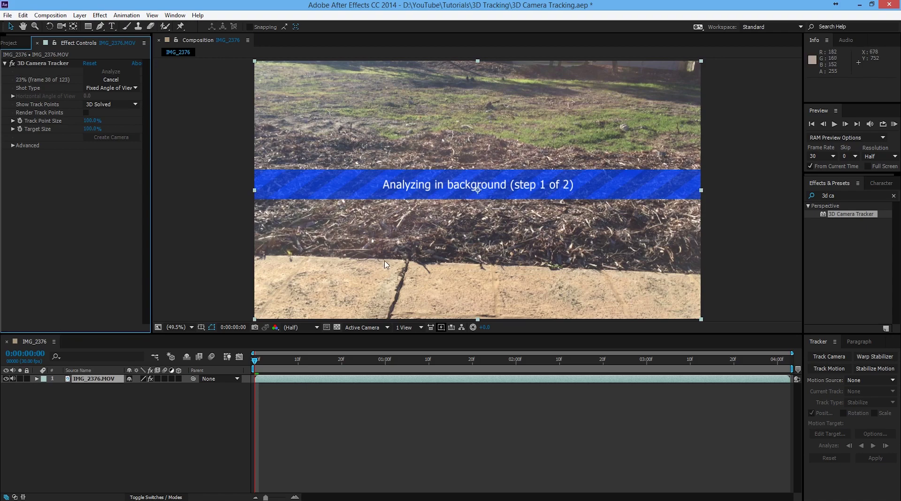
left_click_drag(255, 361, 187, 372)
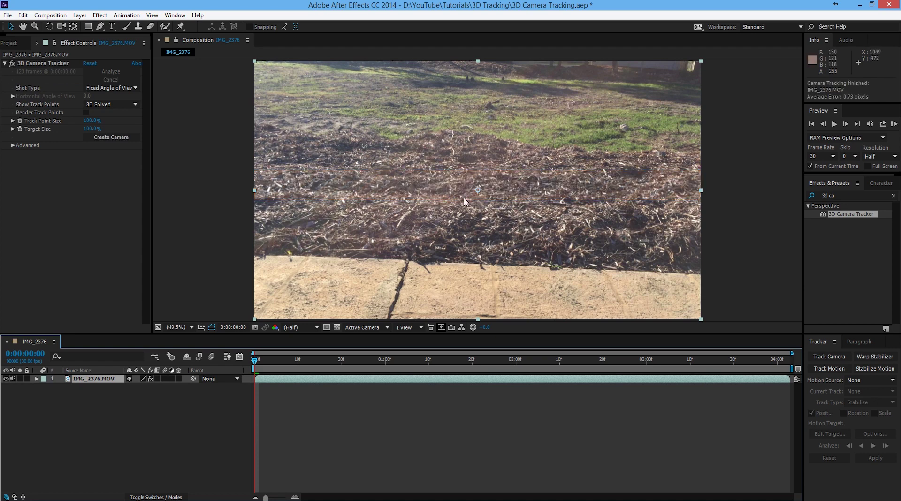
left_click(372, 329)
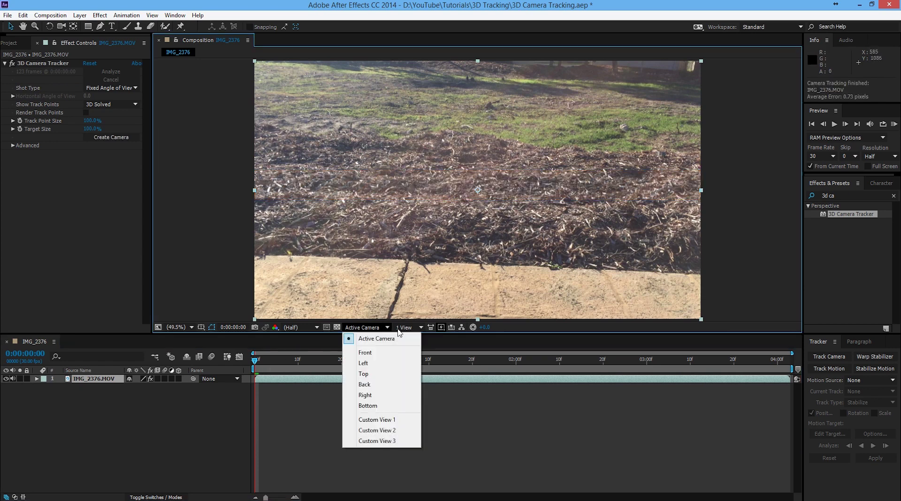
left_click(375, 407)
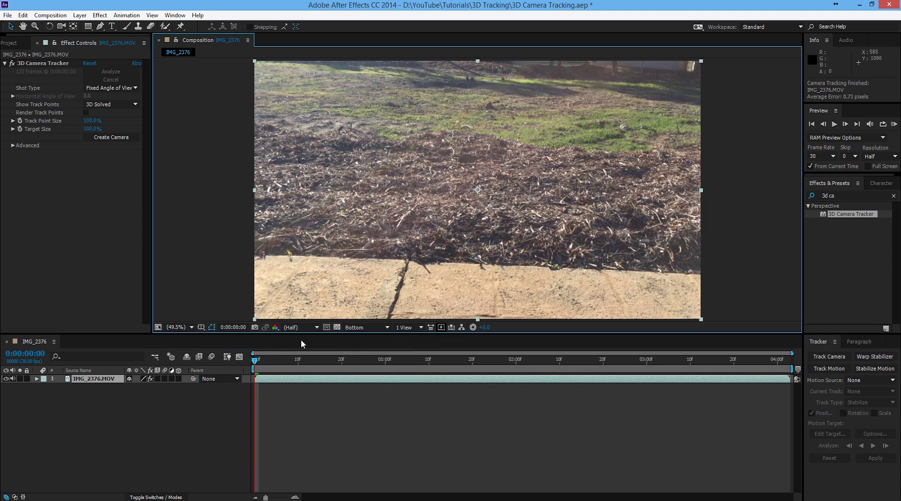
left_click(359, 328)
left_click(377, 341)
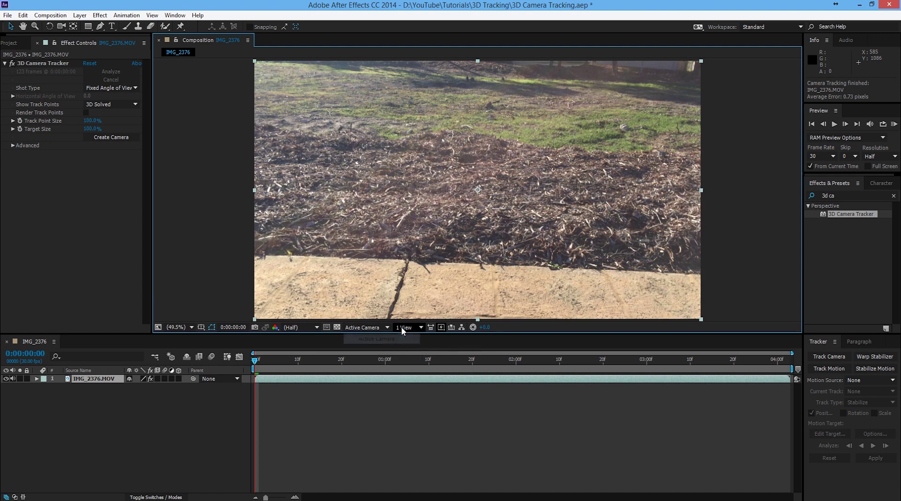
left_click(402, 327)
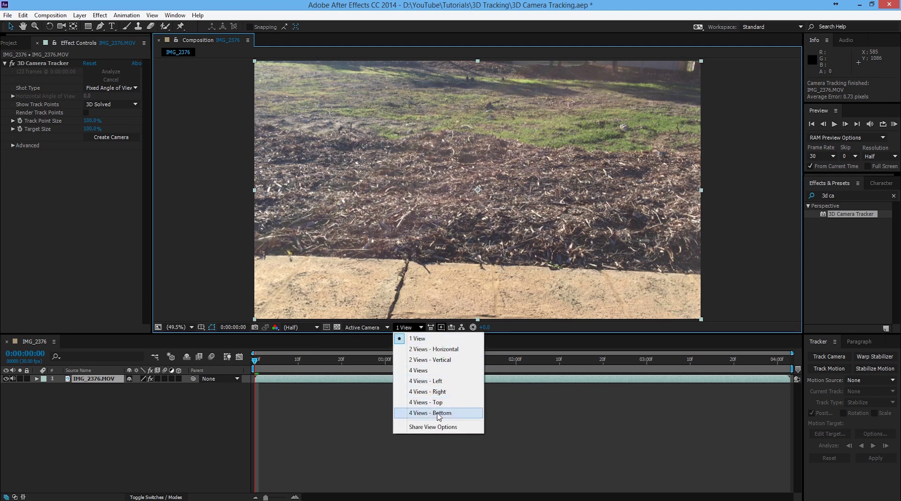
left_click(418, 370)
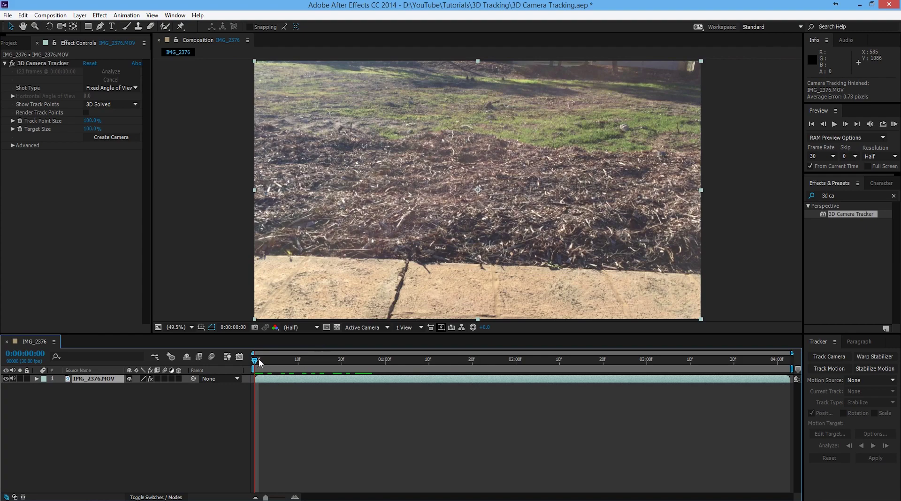
Step: Select the 3D Camera Tracker effect to display its track points, and return to the first frame
left_click_drag(256, 365, 325, 360)
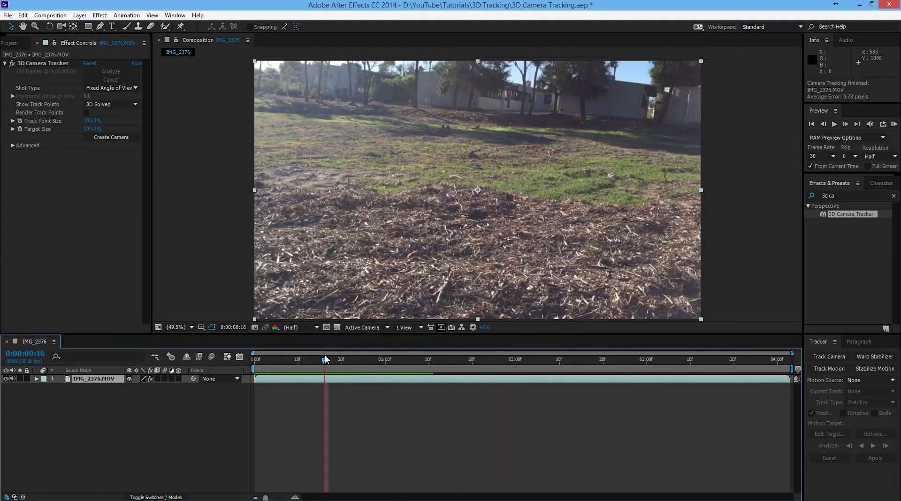
left_click(29, 63)
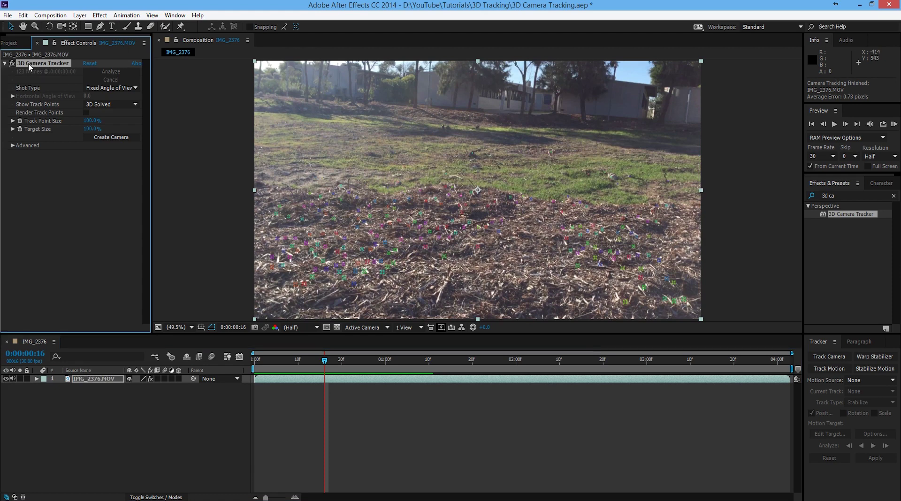
left_click_drag(325, 360, 256, 362)
Step: Try creating a text layer and camera on the track points at the pavement's edge
mouse_move(476, 253)
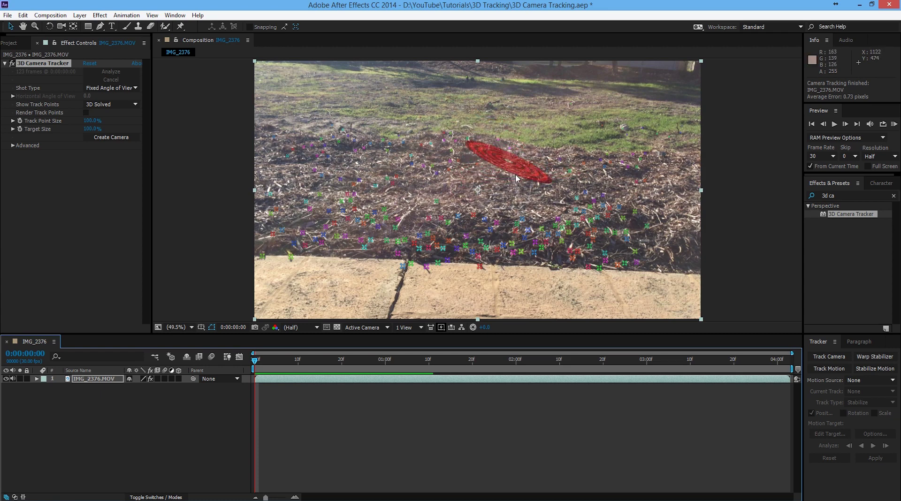
right_click(483, 262)
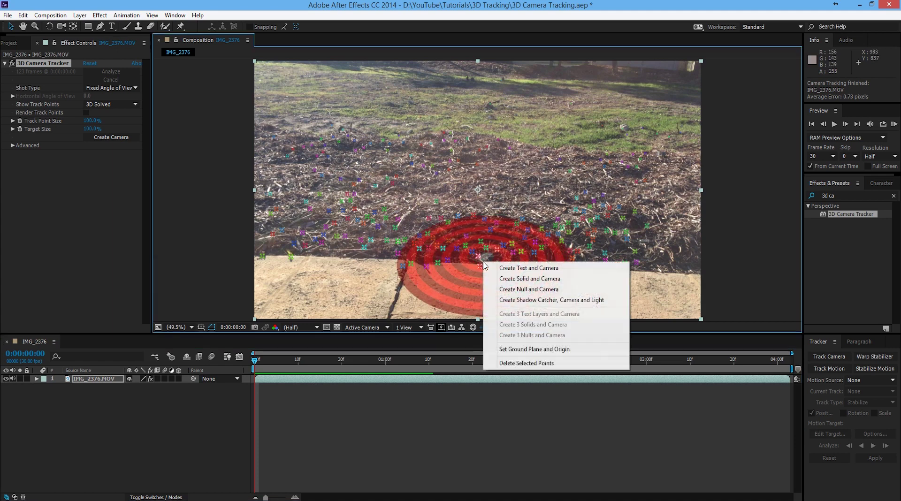
left_click(488, 268)
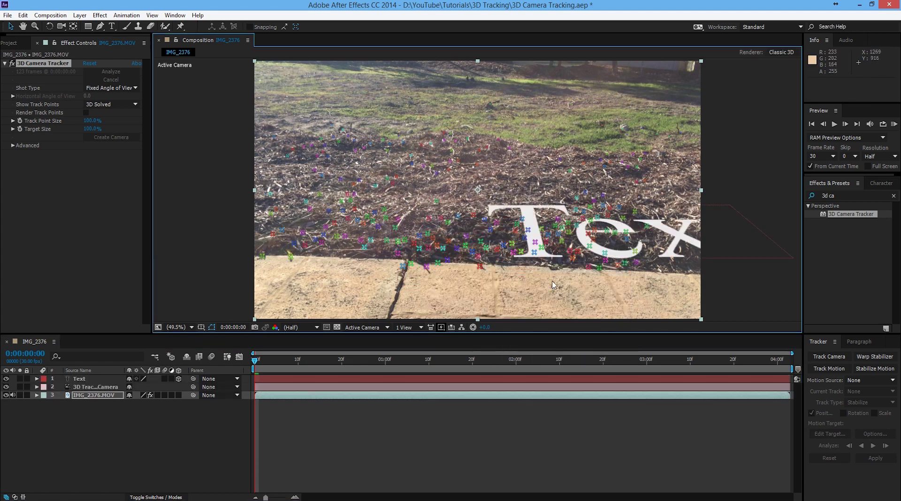
mouse_move(254, 364)
left_mouse_down()
mouse_move(424, 366)
mouse_move(231, 362)
mouse_move(310, 361)
mouse_move(239, 358)
left_mouse_up()
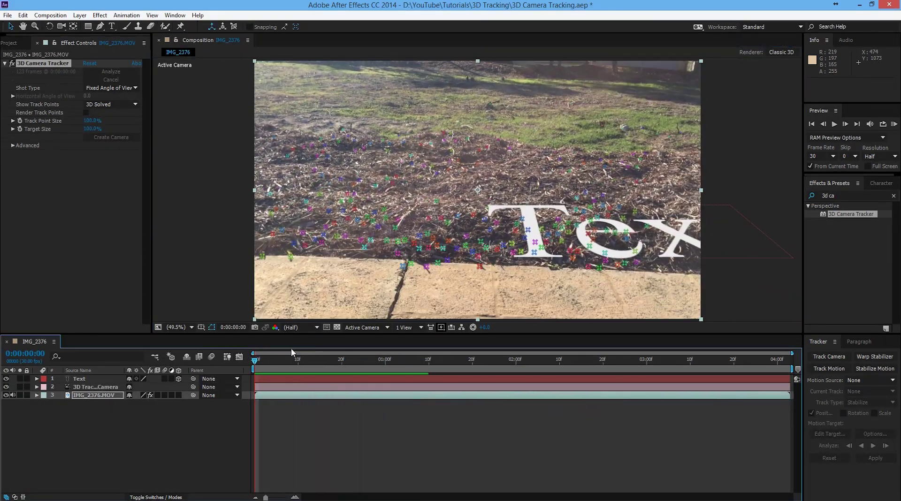
key("ctrl+z")
Step: Lasso most of the track points across the mulch and create a text layer and camera on their plane
mouse_move(310, 137)
left_mouse_down()
mouse_move(270, 214)
mouse_move(441, 303)
mouse_move(593, 151)
mouse_move(376, 131)
left_mouse_up()
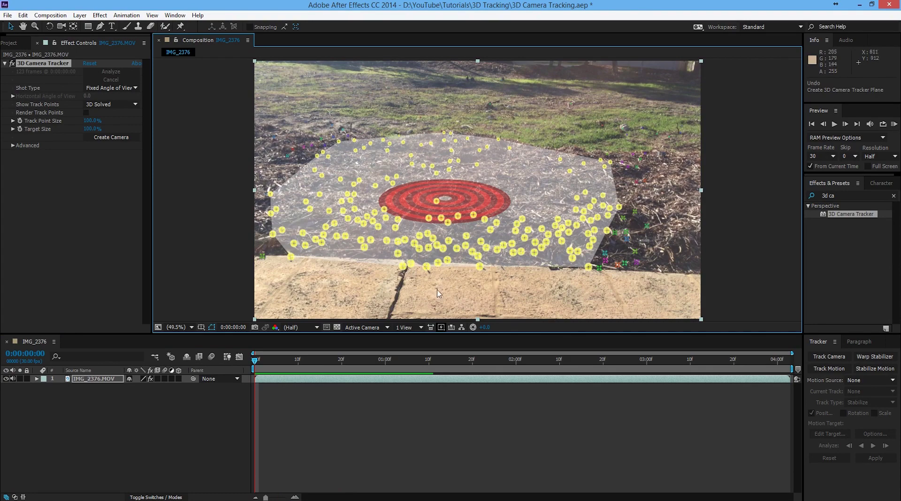
right_click(452, 202)
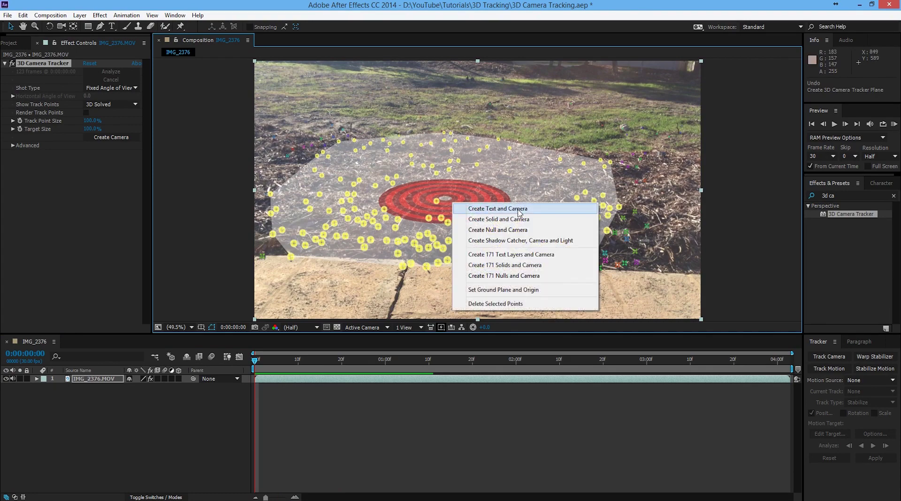
left_click(518, 212)
left_click(184, 440)
left_click_drag(255, 361, 234, 358)
Step: Reposition the Text layer farther back on the mulch by lowering its X and Y position and raising its Z position
left_click(96, 377)
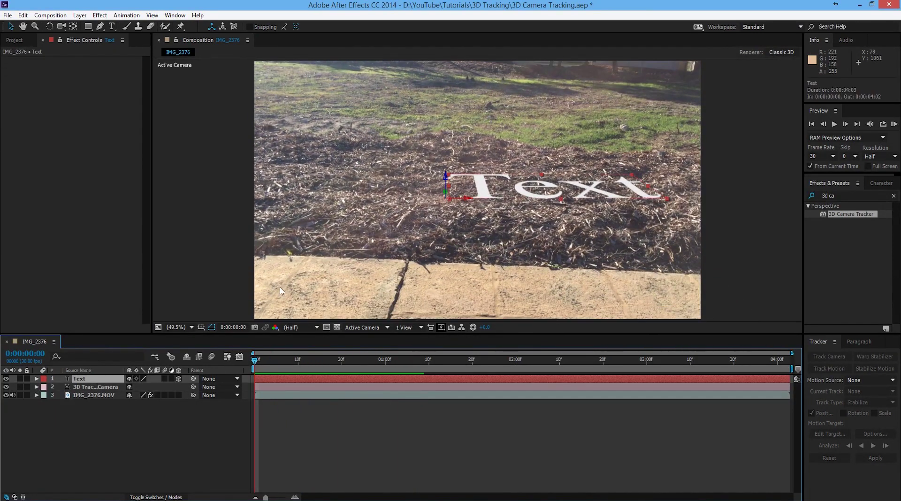
key("p")
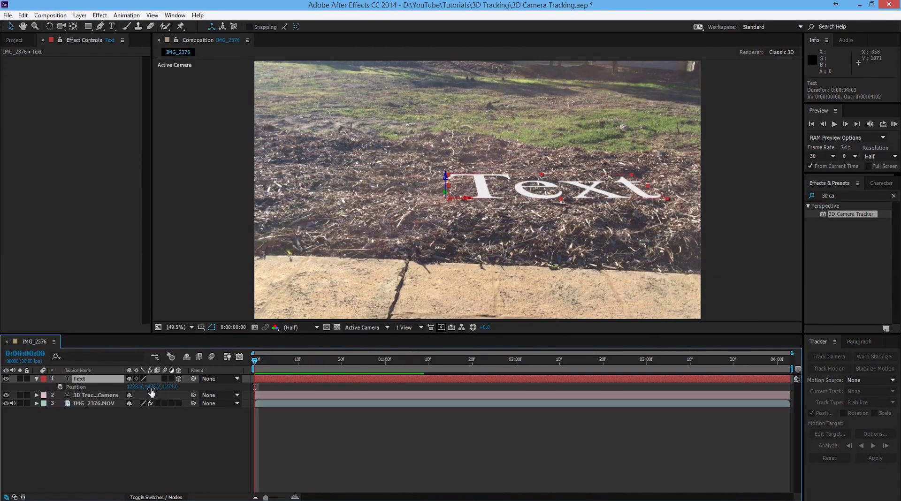
left_click_drag(156, 386, 70, 386)
left_click_drag(133, 386, 2, 388)
left_click_drag(168, 387, 263, 388)
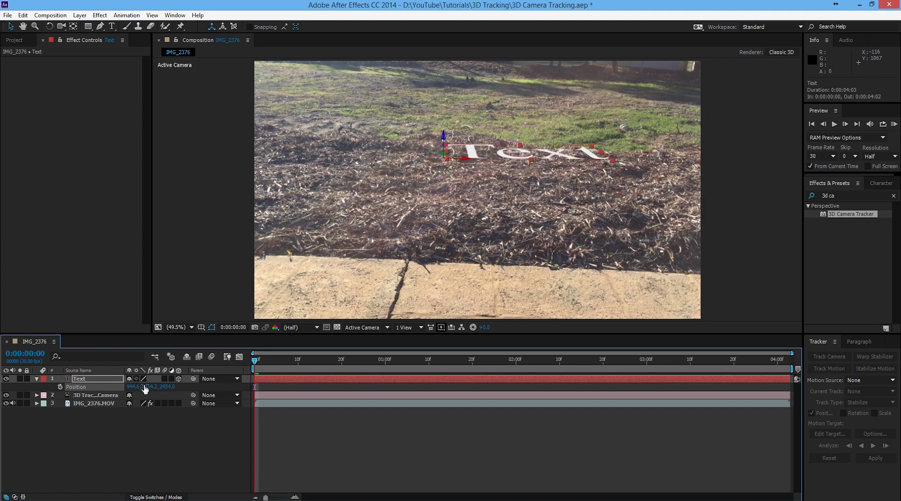
Step: Stand the Text layer upright facing the camera by setting its orientation to about 11.7°, 355.9°, 1.0°
left_click(77, 378)
key("r")
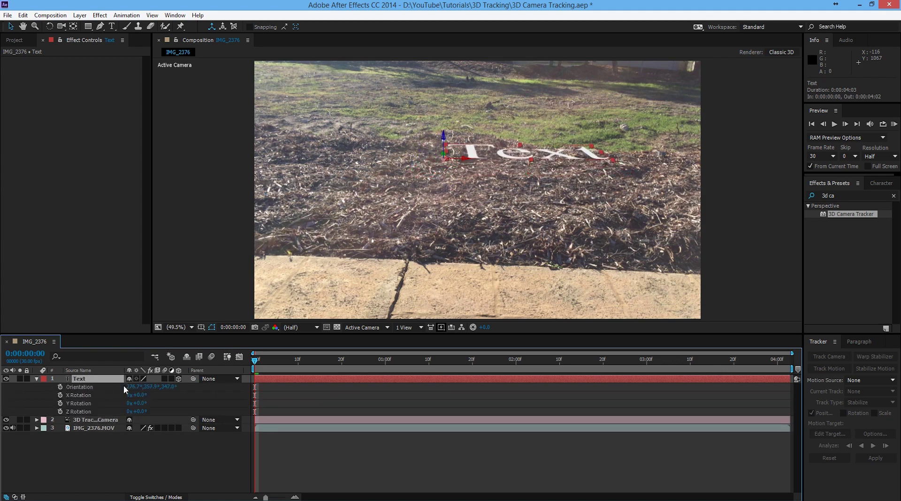
left_click_drag(147, 387, 168, 386)
key("ctrl+z")
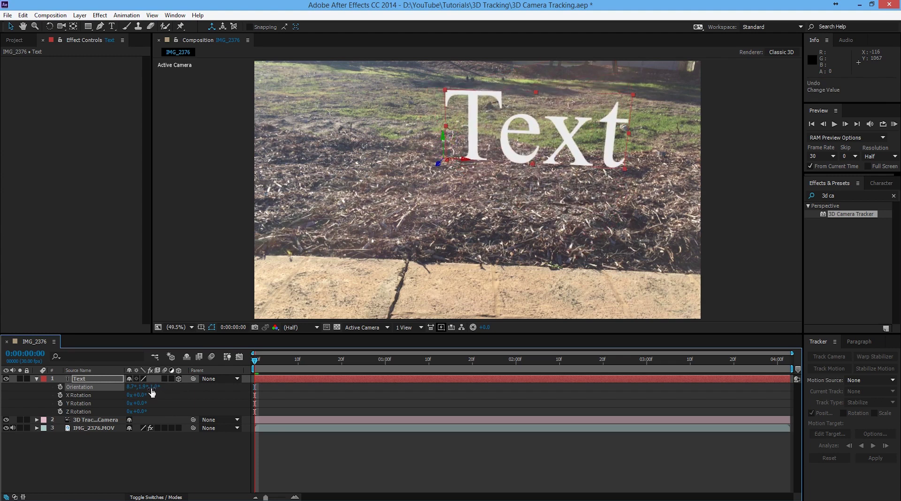
mouse_move(132, 387)
left_mouse_down()
mouse_move(150, 388)
mouse_move(139, 387)
left_mouse_up()
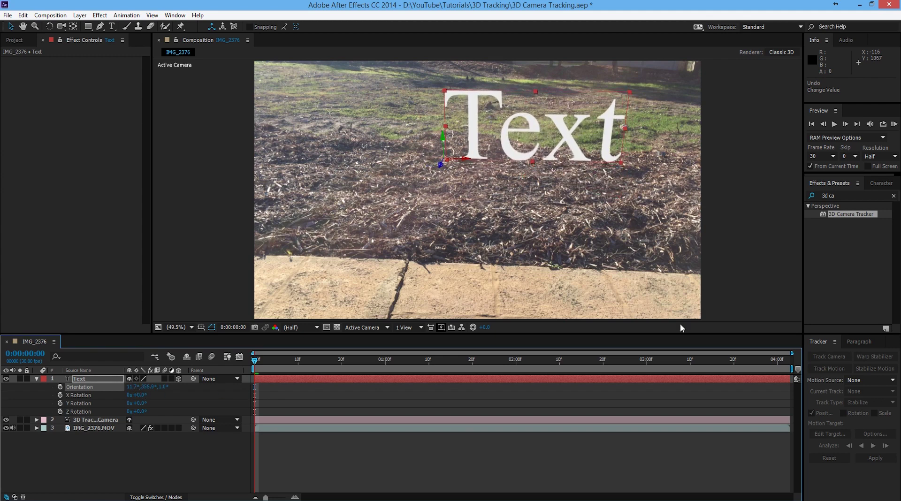
Step: Replace the layer's wording with "This was a bush" and reduce its font size
left_click(112, 27)
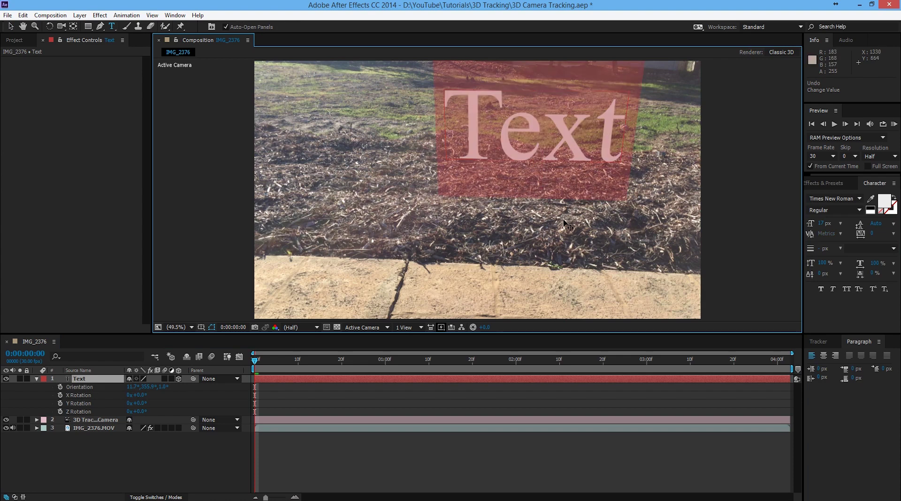
type("This w")
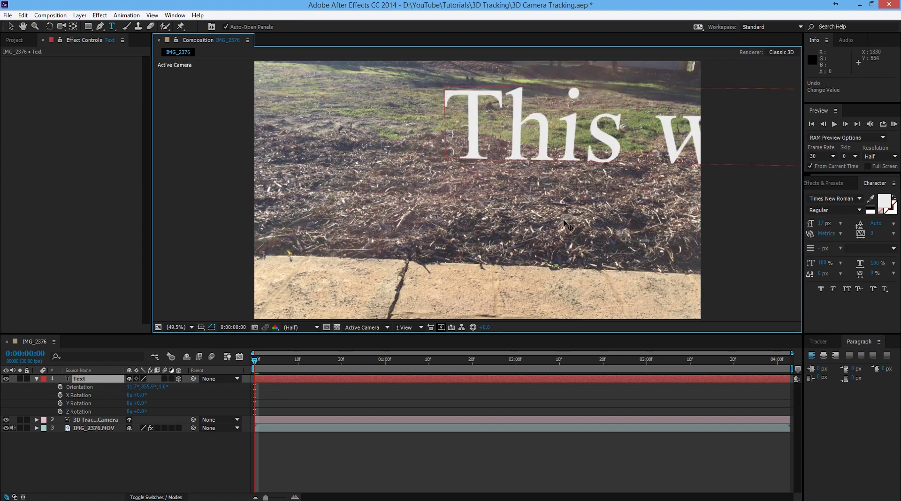
key("ctrl+a")
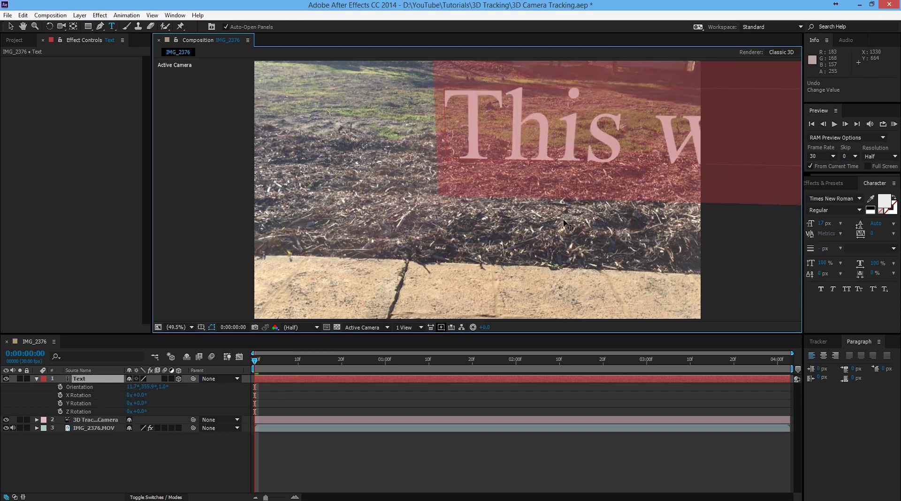
left_click_drag(824, 223, 819, 224)
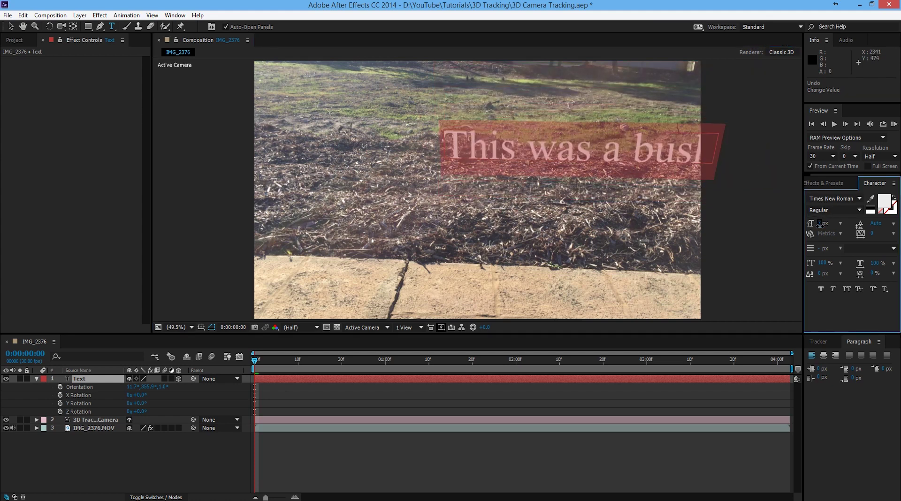
Step: Set the "This was a bush" text layer's position to X -1000 and Y 0, and preview the shot from the first frame
left_click(90, 383)
key("p")
left_click_drag(127, 386, 22, 369)
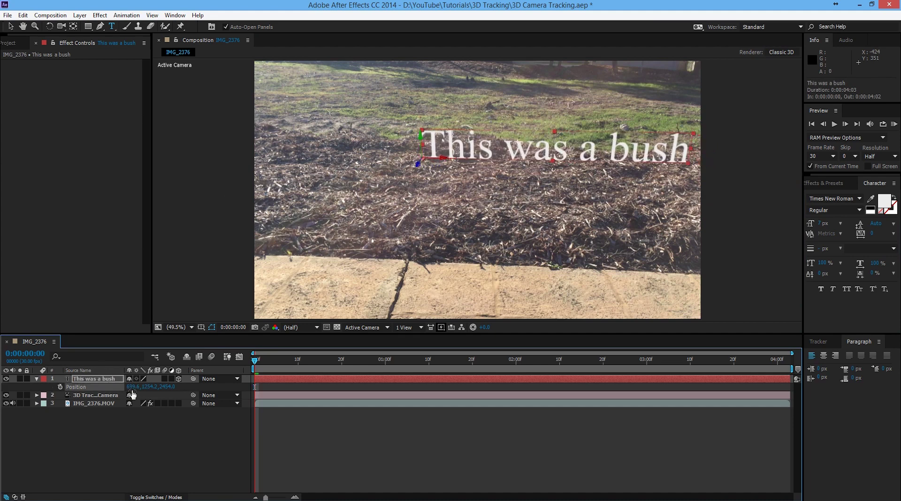
type("-1000")
key("Tab")
type("0")
key("Return")
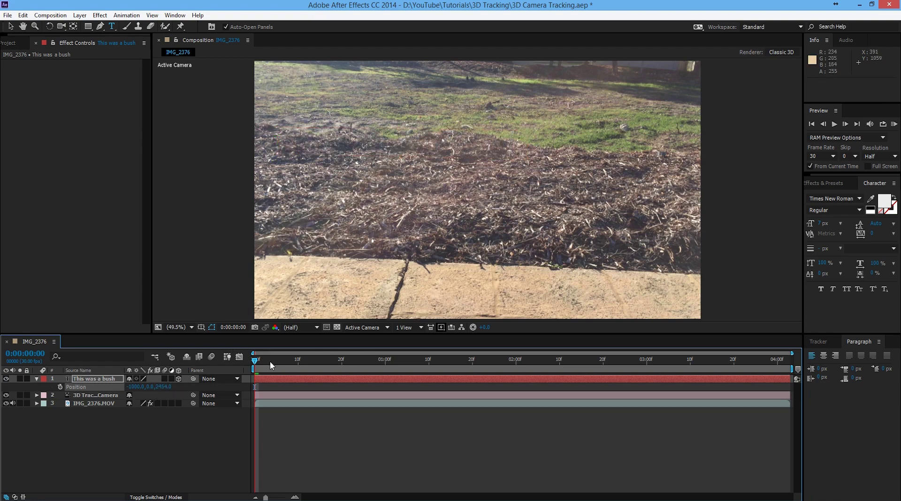
left_click_drag(254, 358, 198, 377)
left_click(894, 123)
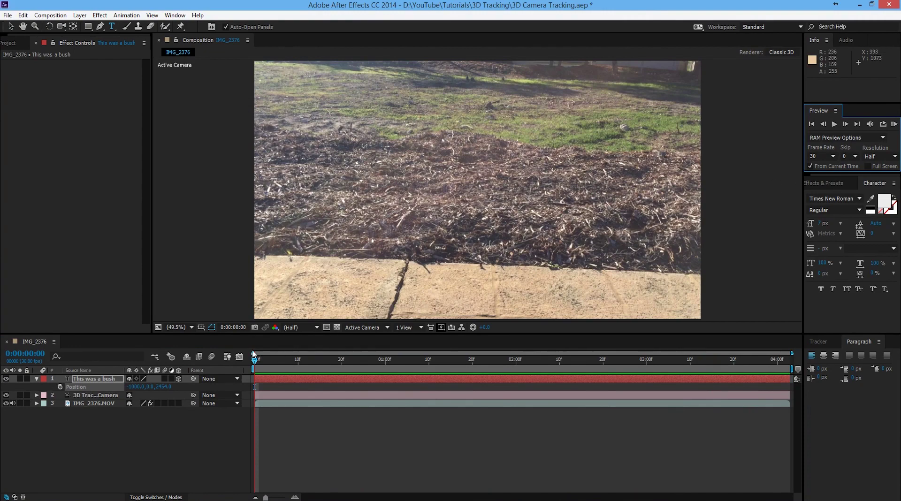
Step: At 0:00:01:01, create a tracked null from the footage's 3D Camera Tracker points near the middle of the mulch
left_click_drag(255, 360, 389, 360)
left_click(94, 403)
right_click(42, 66)
left_click(42, 66)
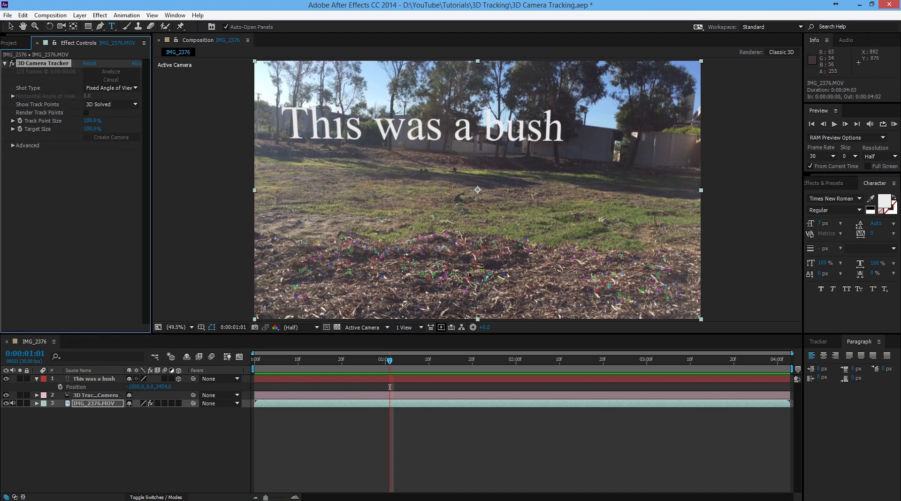
key("v")
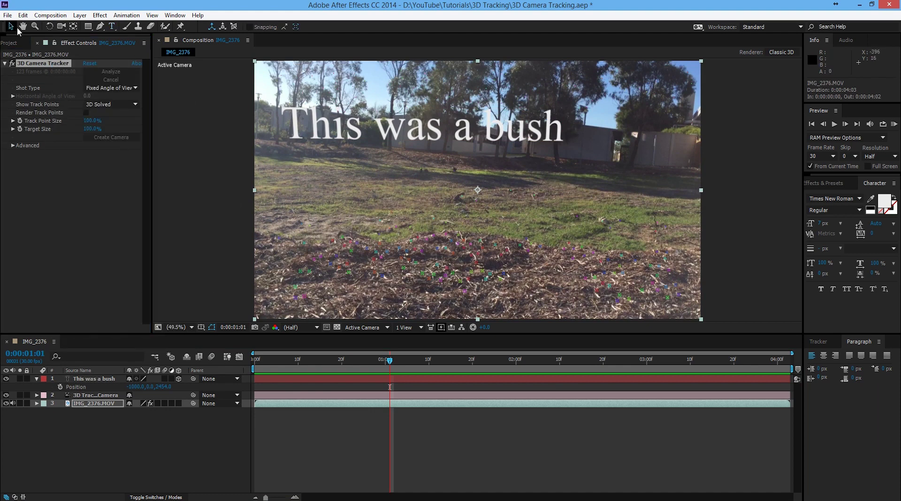
right_click(427, 261)
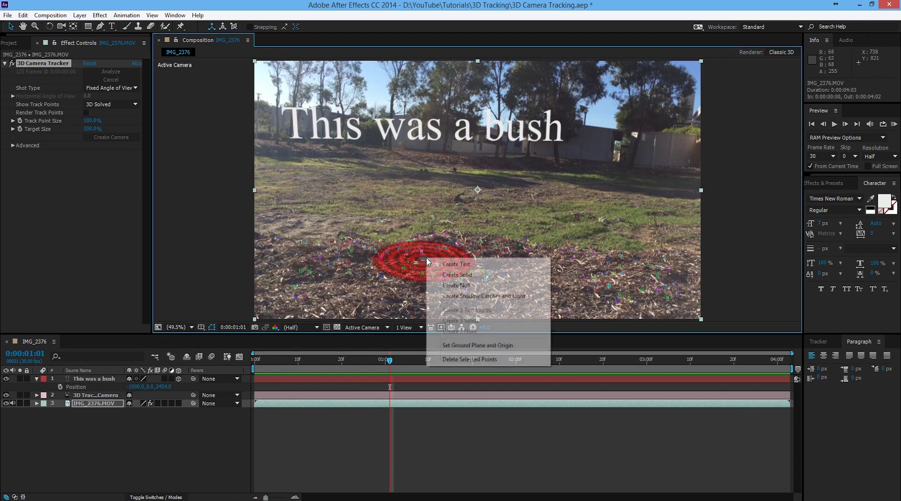
left_click(468, 286)
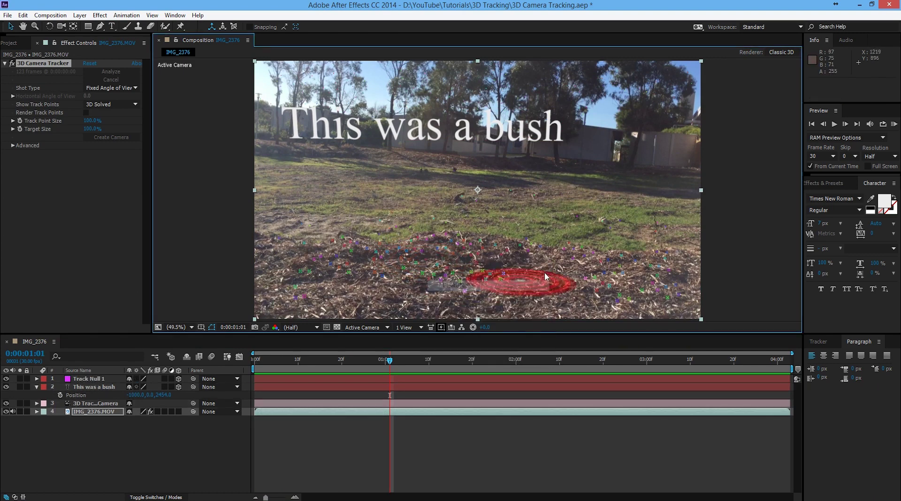
left_click(97, 380)
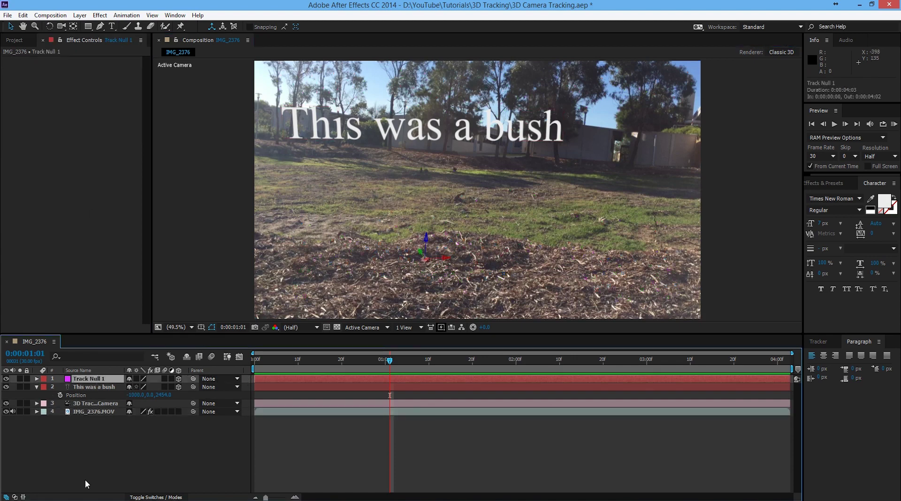
Step: Import Explosion_02.mov into the project and add it as the uppermost layer of the IMG_2376 composition
left_click(61, 226)
left_click(14, 40)
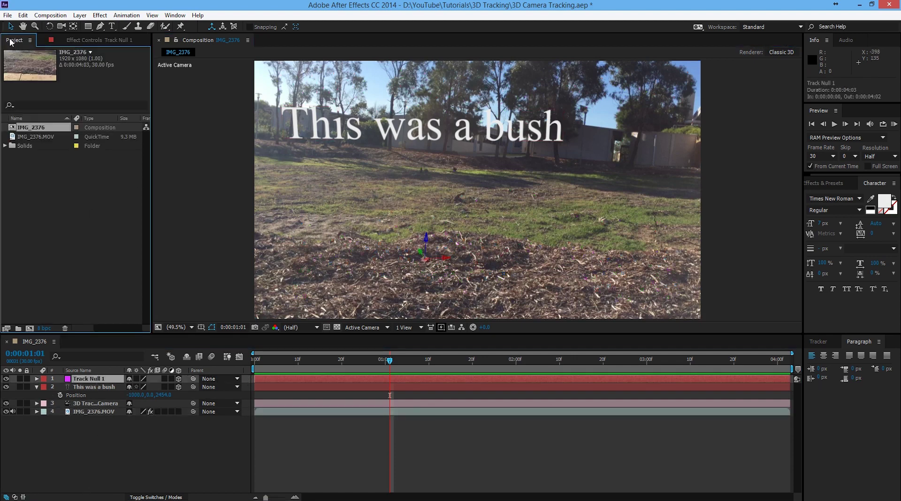
double_click(66, 208)
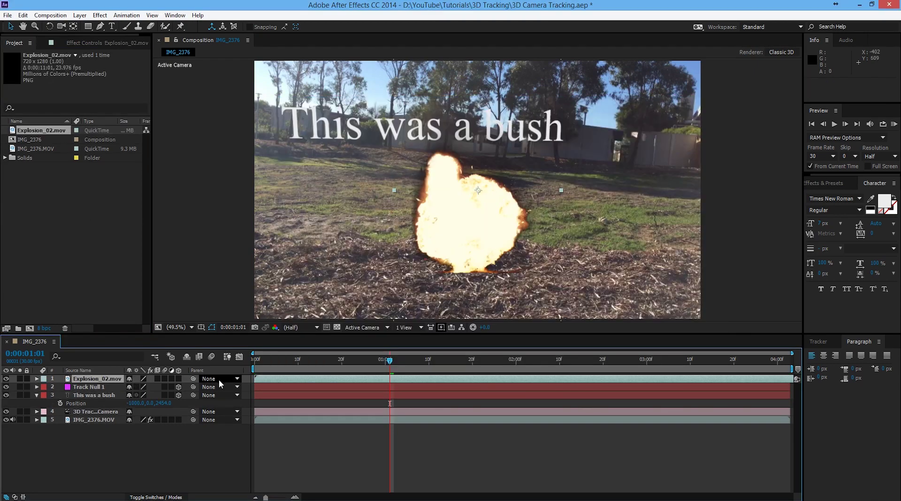
Step: Parent the Explosion_02.mov layer to Track Null 1 and make it a 3D layer, checking it at 0:00:00:20
left_click(223, 379)
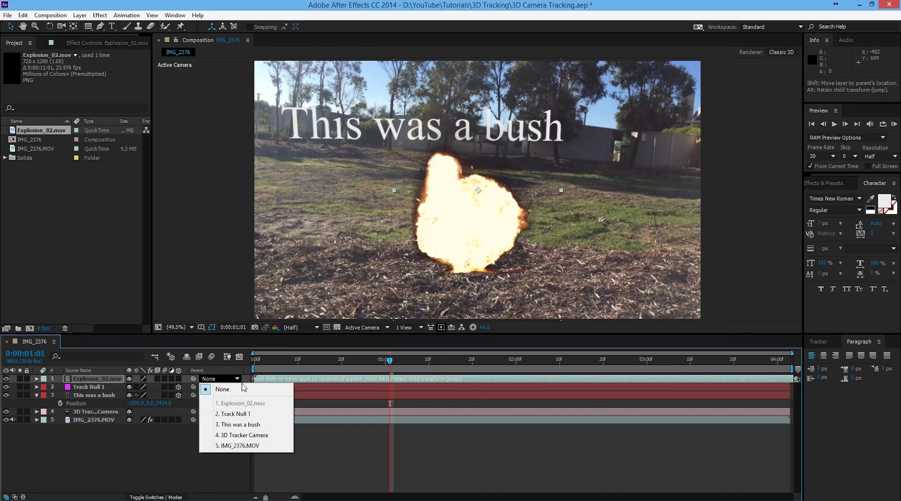
left_click(224, 415)
left_click_drag(390, 363, 342, 362)
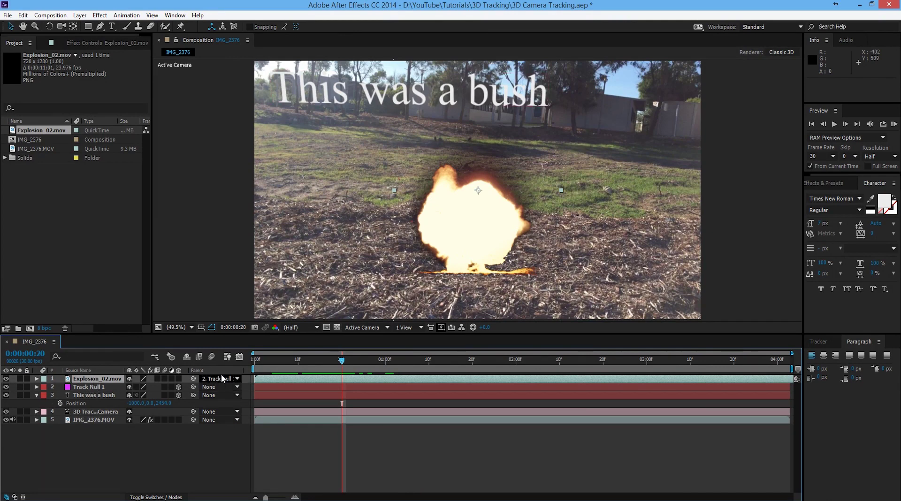
left_click(178, 379)
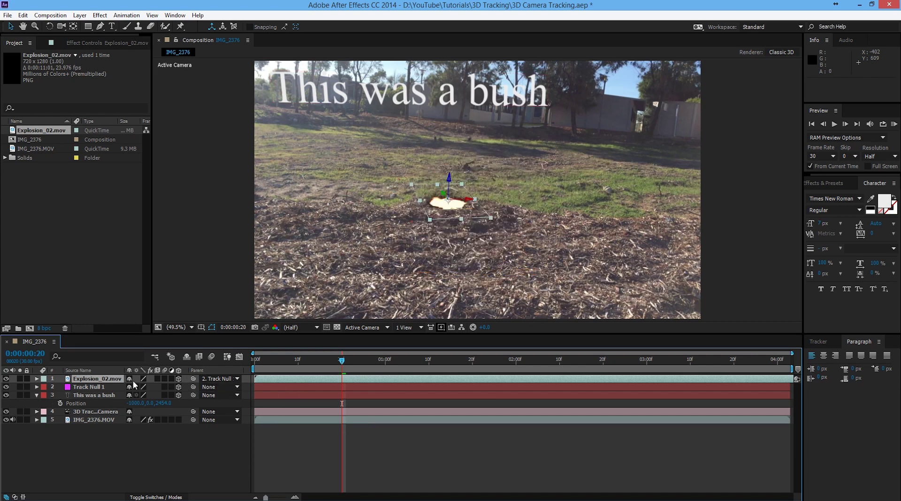
Step: Stand the Explosion_02.mov layer upright by rotating it about its X axis, and scale it up to 283%
left_click(103, 383)
key("r")
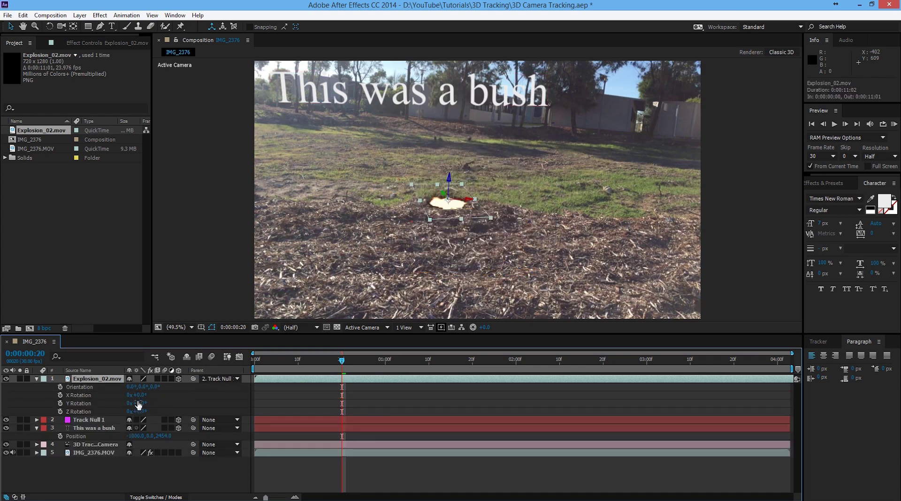
left_click_drag(137, 395, 176, 396)
key("s")
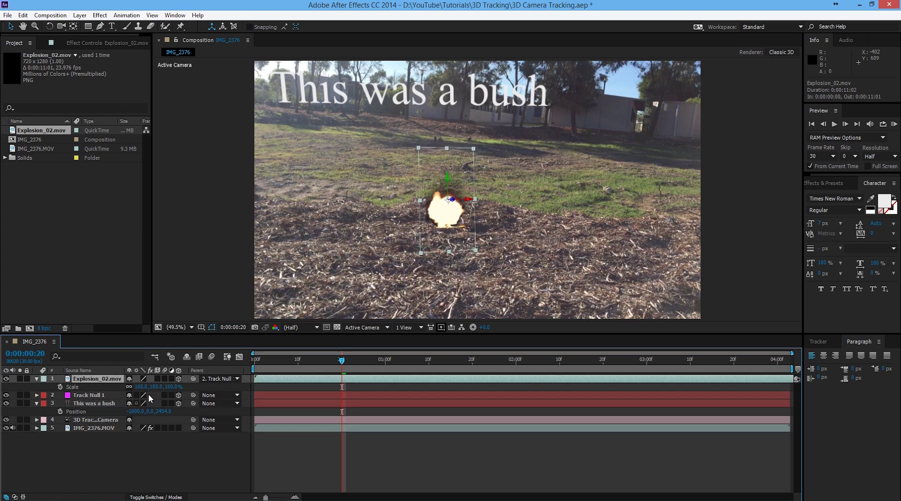
left_click_drag(167, 387, 263, 392)
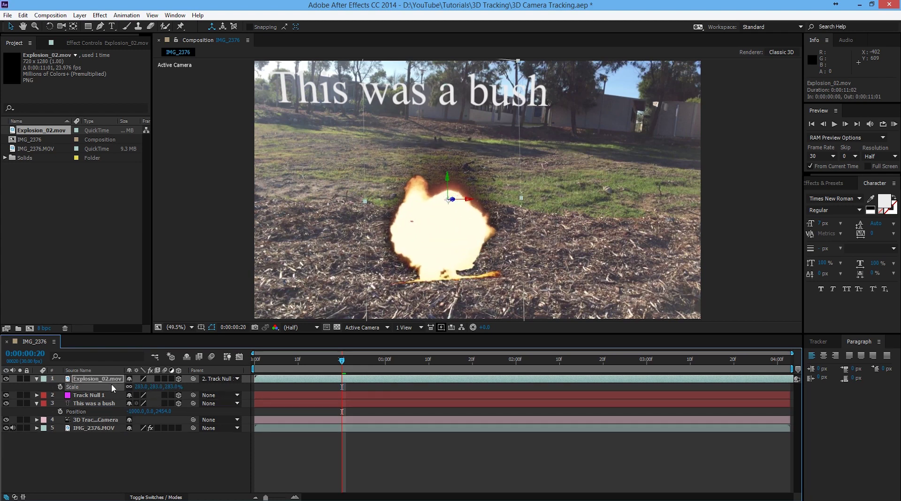
left_click_drag(341, 364, 241, 399)
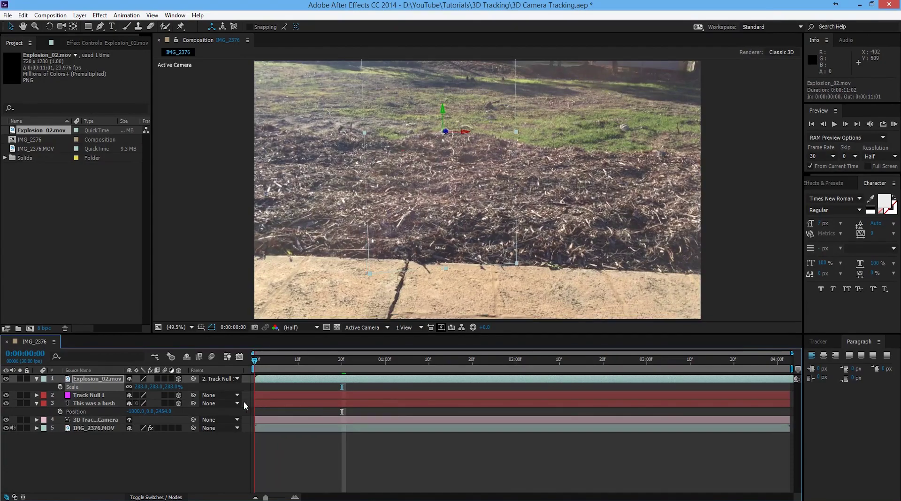